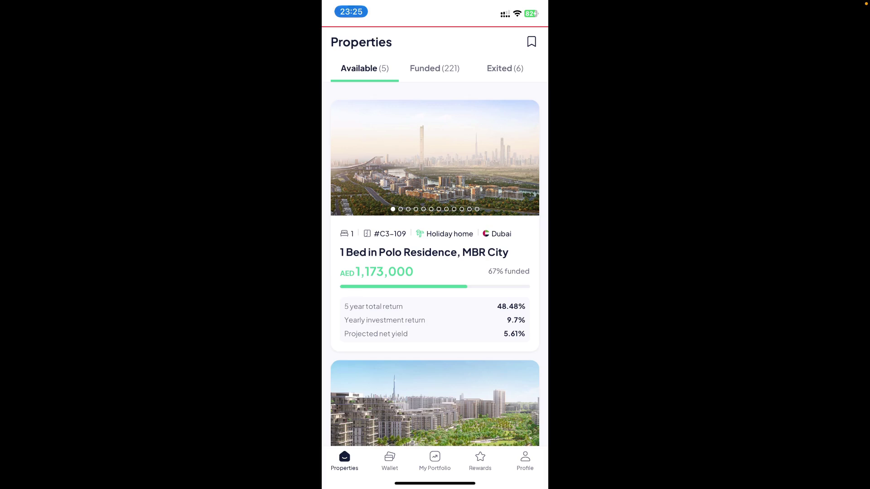
- Choose authenticator-app multi-factor setup under Security & privacy and copy Stake's setup key
{"action": "left_click", "coordinate": [525, 461]}
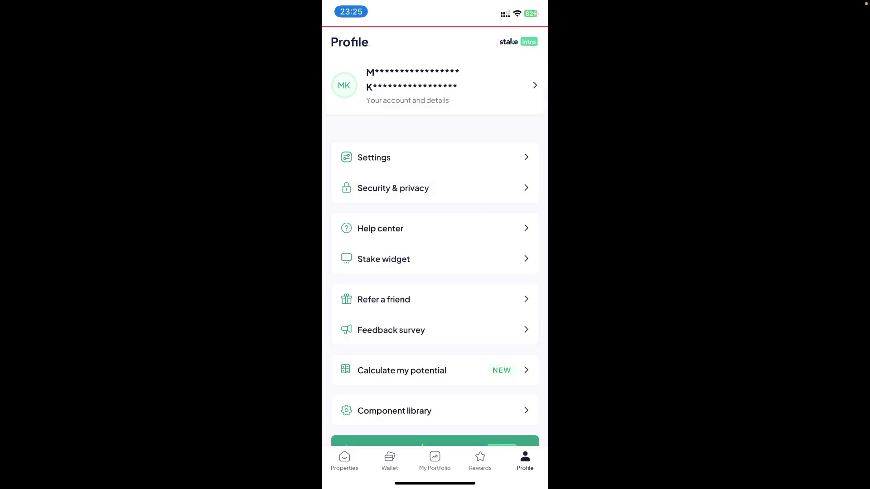
{"action": "left_click", "coordinate": [434, 187]}
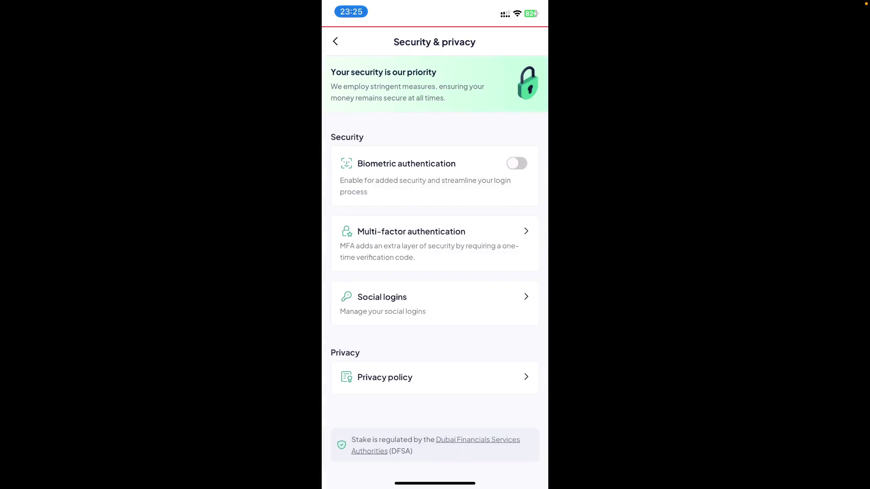
{"action": "left_click", "coordinate": [434, 243]}
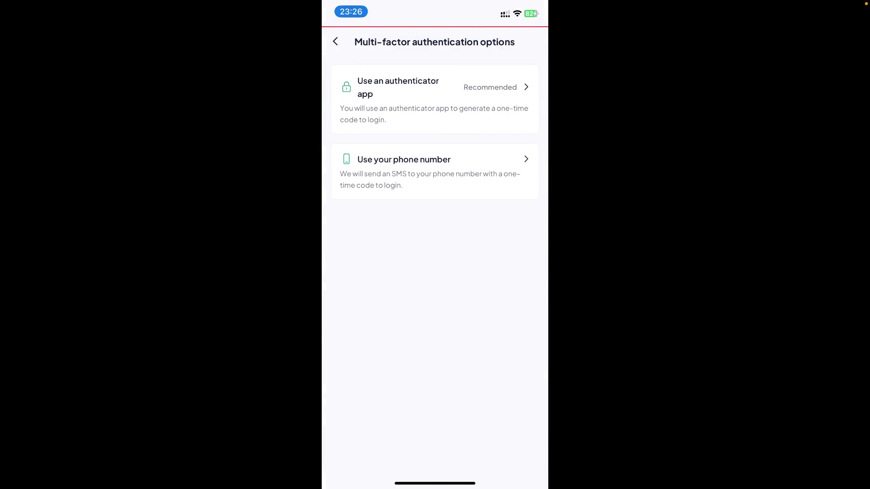
{"action": "left_click", "coordinate": [435, 99]}
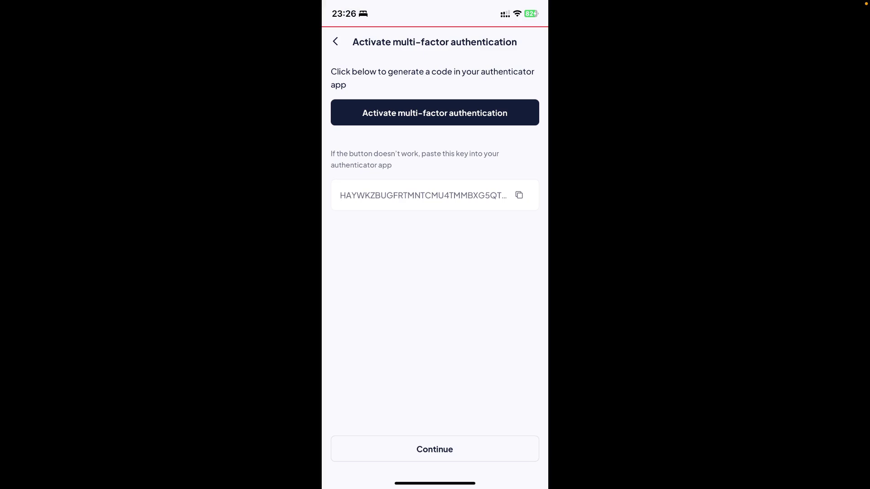
{"action": "left_click", "coordinate": [518, 195]}
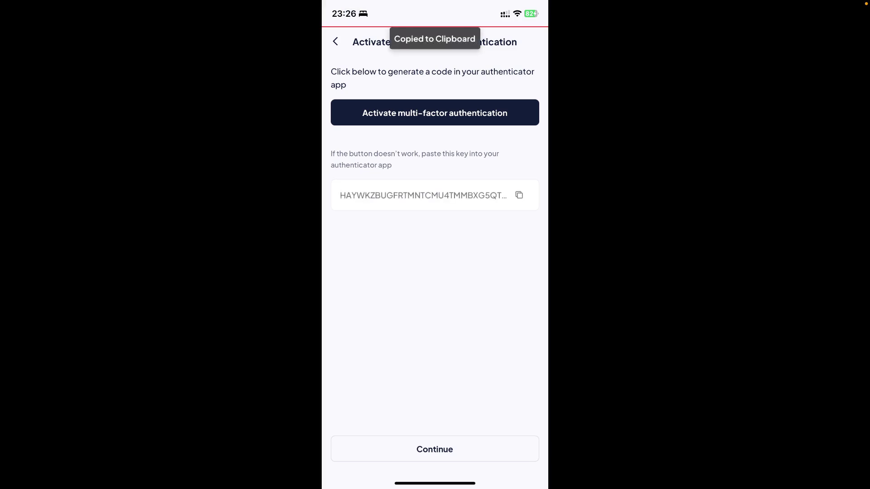
{"action": "left_click_drag", "start_coordinate": [434, 483], "coordinate": [434, 341]}
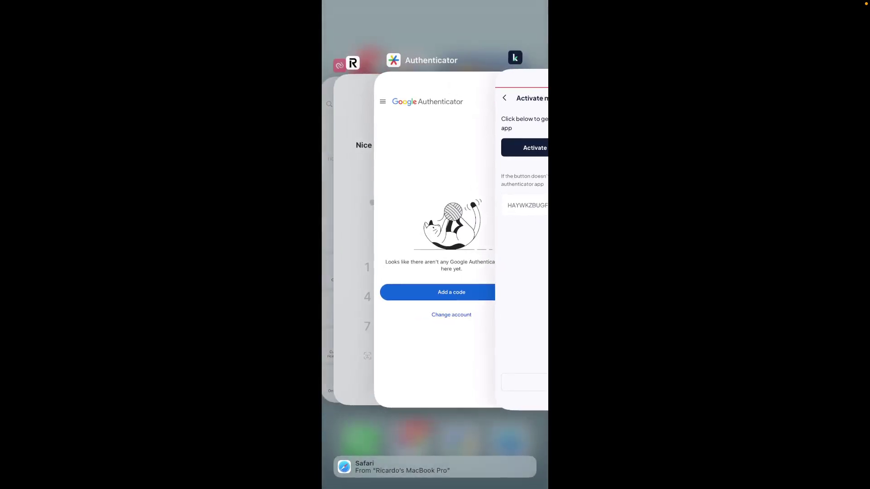
- Add a 'Stake' account to Google Authenticator using the pasted setup key
{"action": "left_click", "coordinate": [428, 258]}
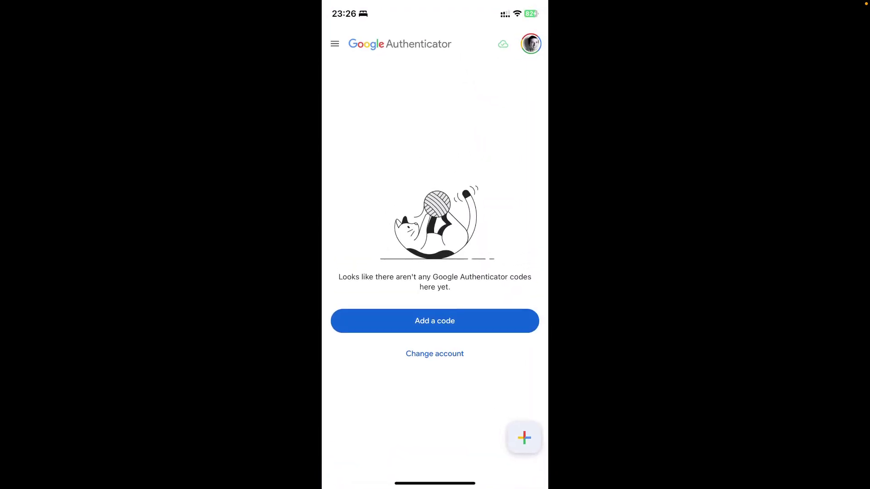
{"action": "left_click", "coordinate": [434, 320]}
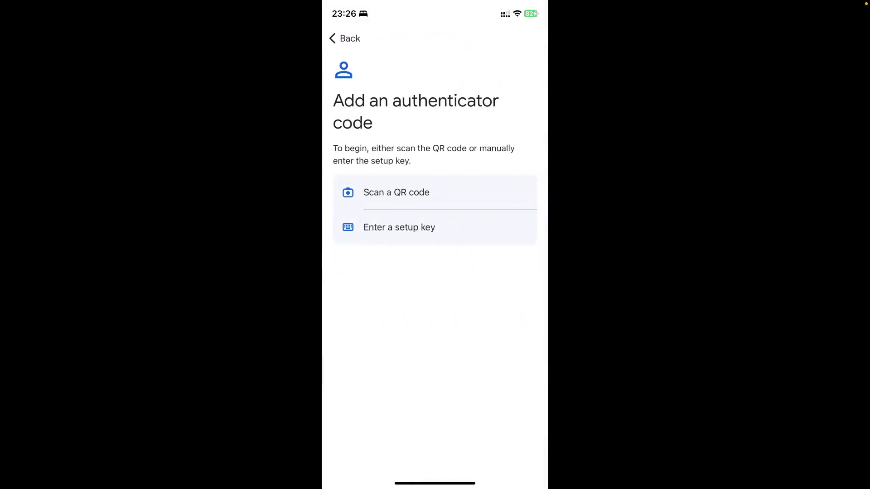
{"action": "left_click", "coordinate": [398, 228]}
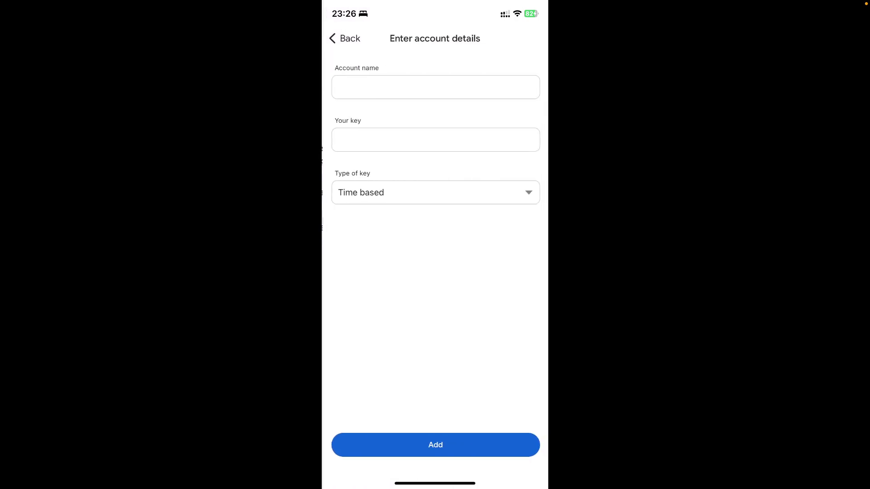
{"action": "left_click", "coordinate": [434, 87]}
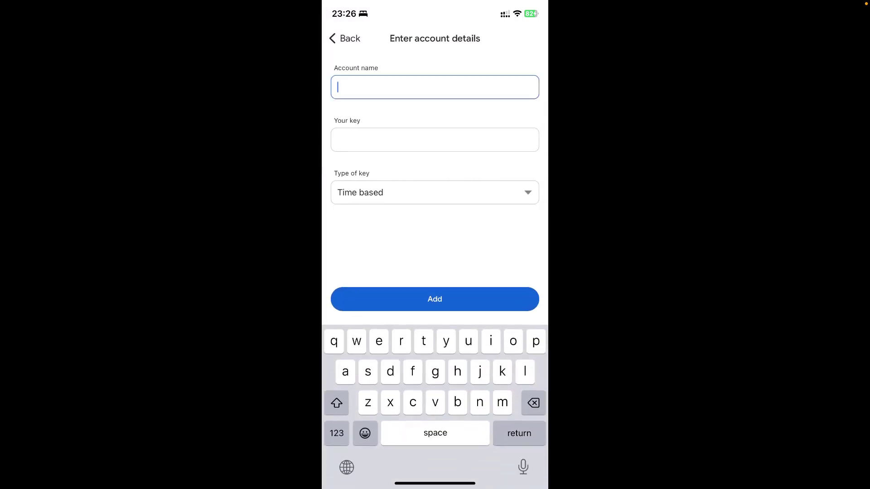
{"action": "type", "text": "St"}
{"action": "type", "text": "ake"}
{"action": "left_click", "coordinate": [435, 139]}
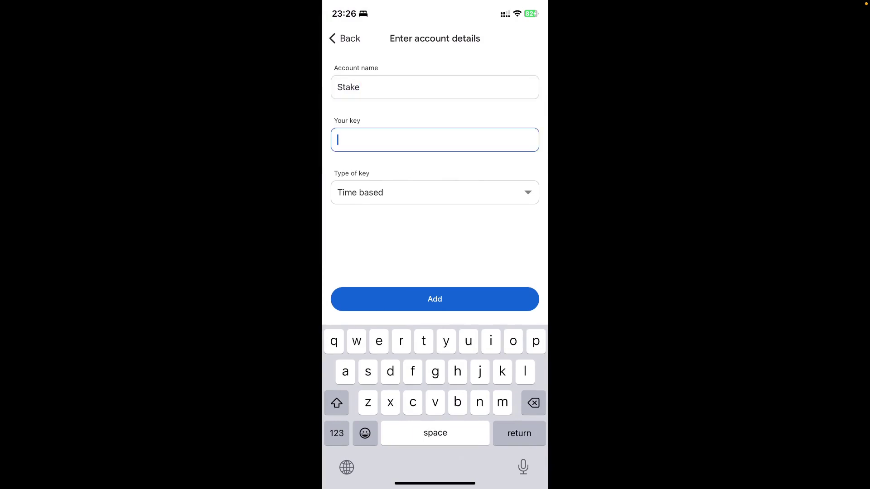
{"action": "left_click", "coordinate": [354, 139]}
{"action": "left_click", "coordinate": [351, 115]}
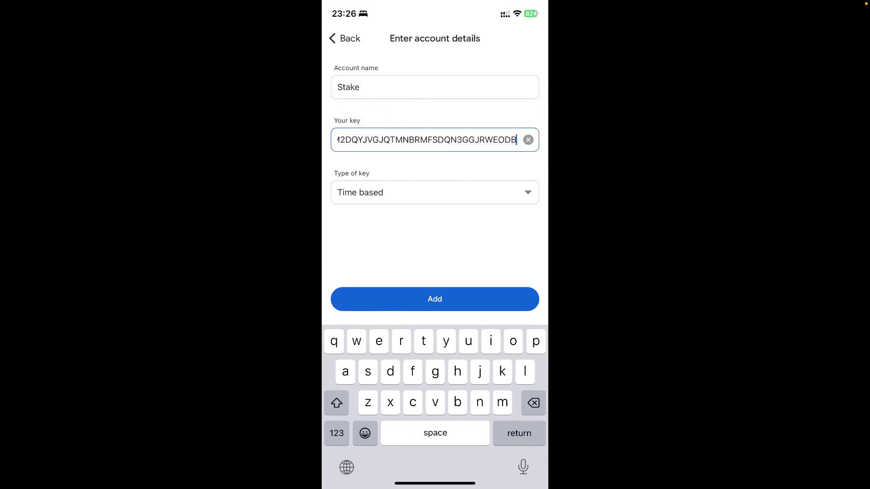
{"action": "left_click", "coordinate": [435, 299]}
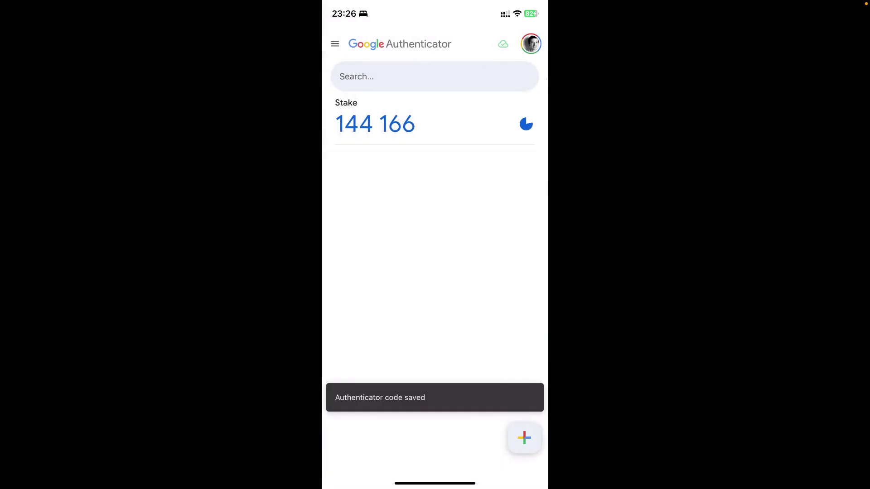
- Copy the current Stake code and return to Stake's code verification step
{"action": "left_click", "coordinate": [375, 123]}
{"action": "left_click_drag", "start_coordinate": [436, 483], "coordinate": [476, 306]}
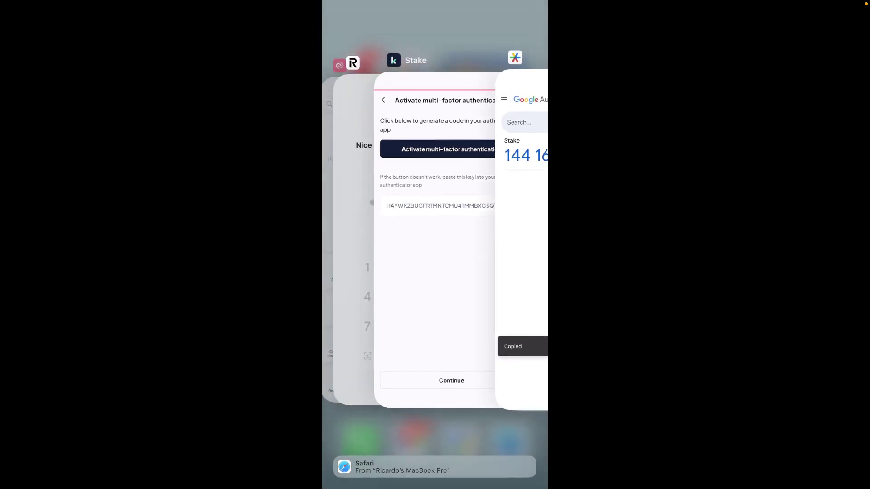
{"action": "left_click", "coordinate": [435, 271]}
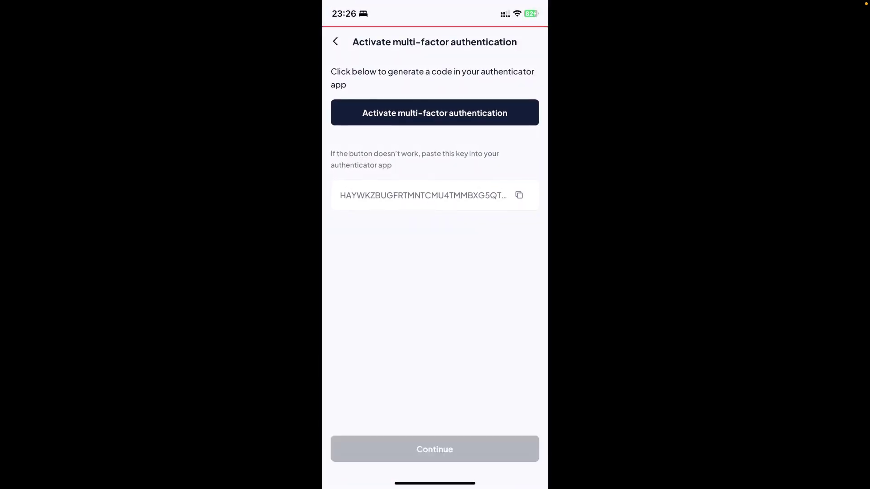
{"action": "left_click", "coordinate": [435, 449]}
{"action": "type", "text": "Google"}
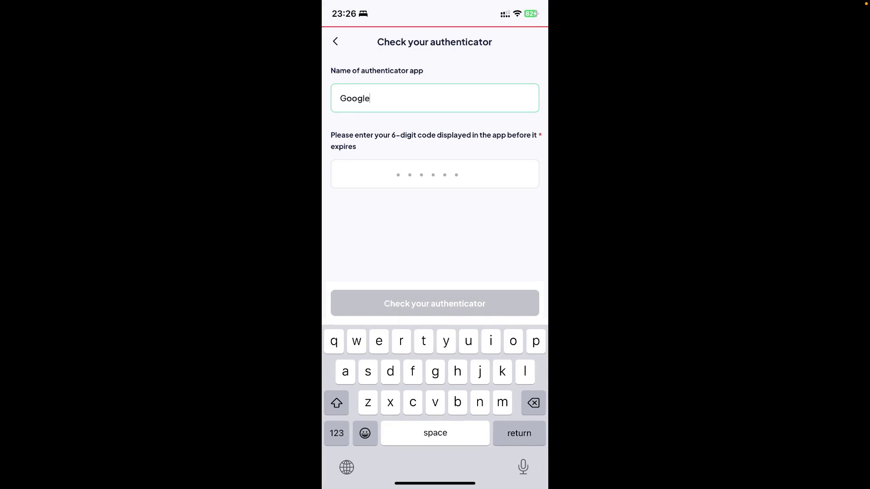
{"action": "left_click", "coordinate": [434, 175]}
{"action": "left_click", "coordinate": [434, 174]}
{"action": "left_click", "coordinate": [371, 149]}
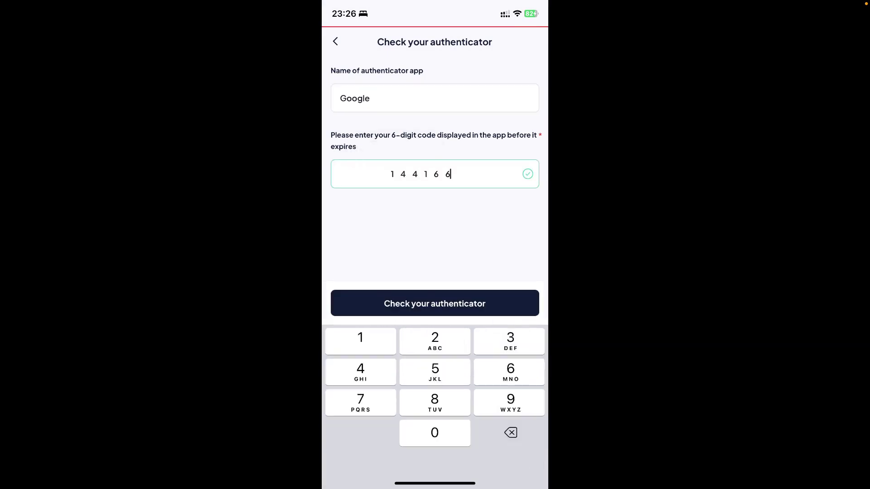
{"action": "left_click", "coordinate": [434, 303]}
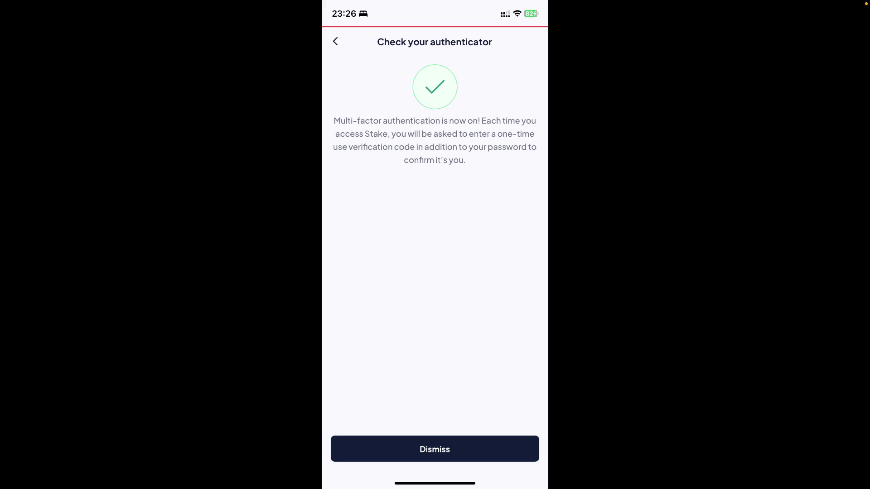